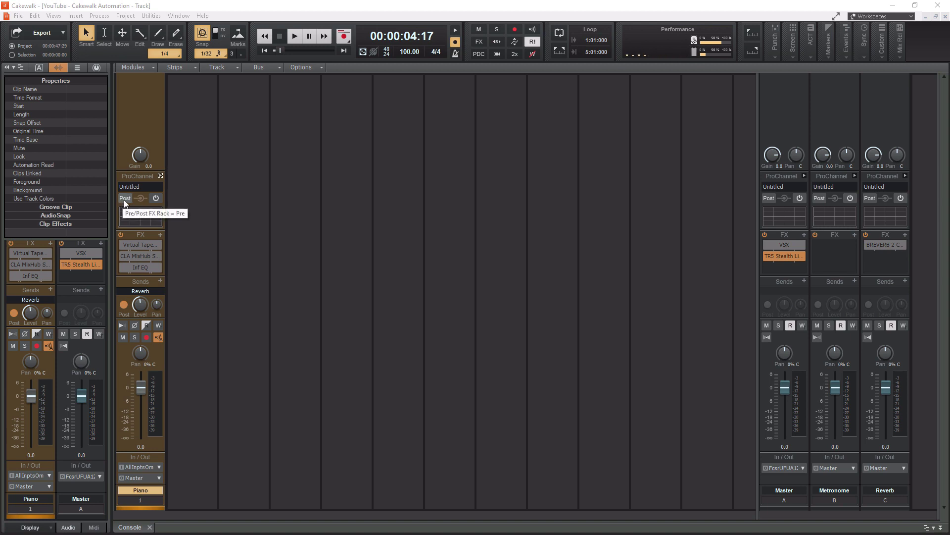
- Switch the Piano ProChannel from Pre to Post so it processes after the FX rack
{"action": "left_click", "coordinate": [124, 199]}
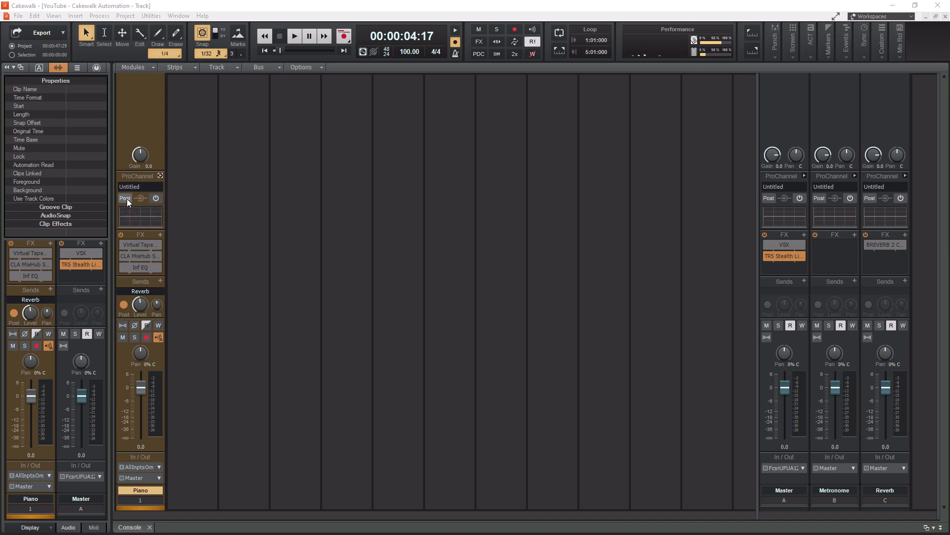
- Power on the Piano ProChannel and expand it to show its Compressor, EQ, Tube and Console modules
{"action": "left_click", "coordinate": [156, 198]}
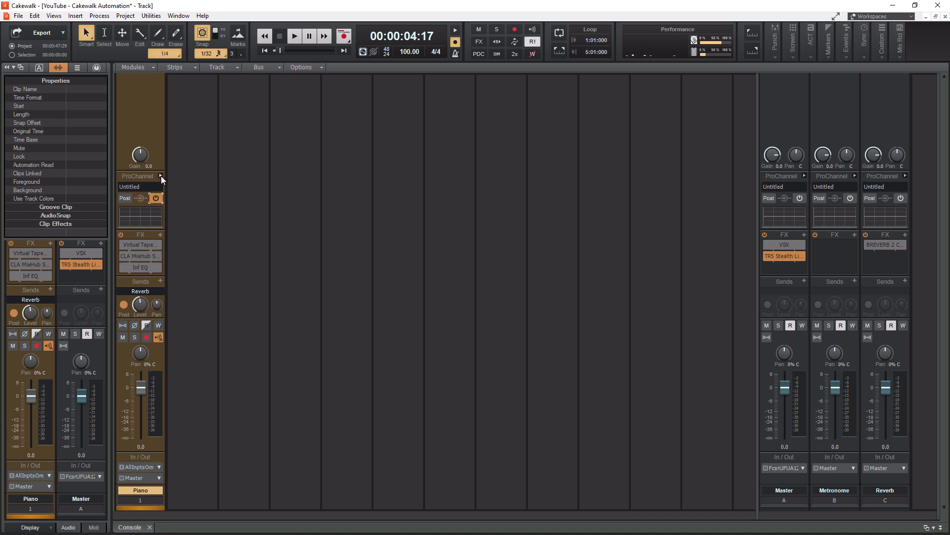
{"action": "left_click", "coordinate": [161, 175]}
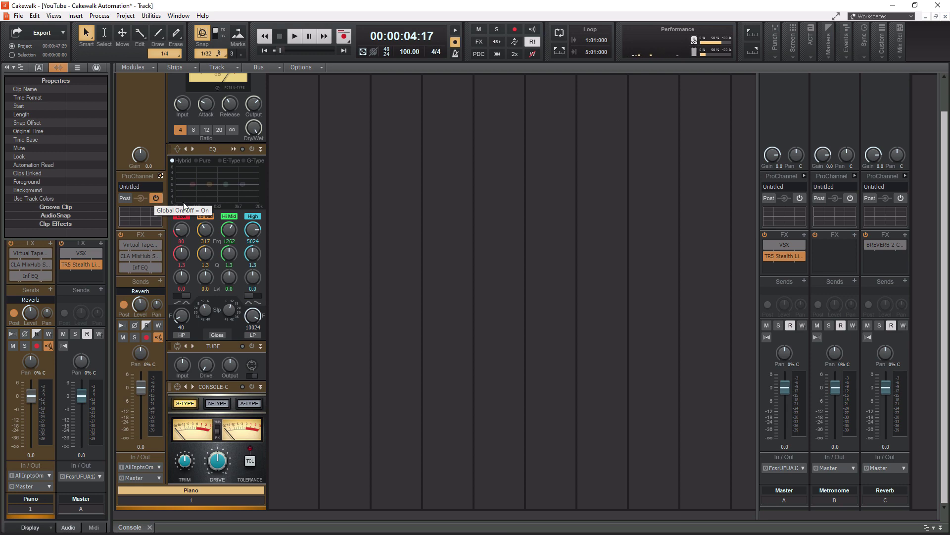
{"action": "scroll", "coordinate": [212, 213], "scroll_direction": "up", "scroll_amount": 5}
{"action": "scroll", "coordinate": [213, 210], "scroll_direction": "up", "scroll_amount": 2}
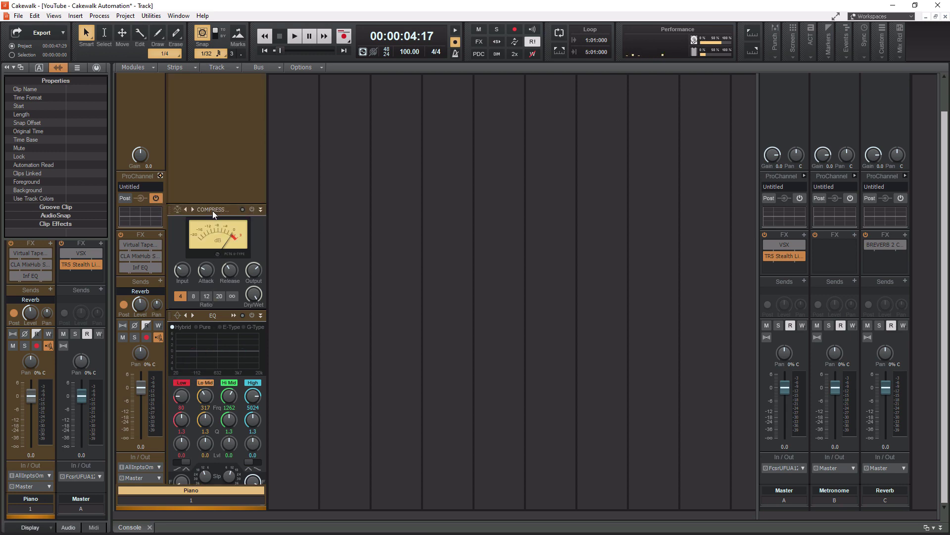
{"action": "scroll", "coordinate": [212, 210], "scroll_direction": "down", "scroll_amount": 7}
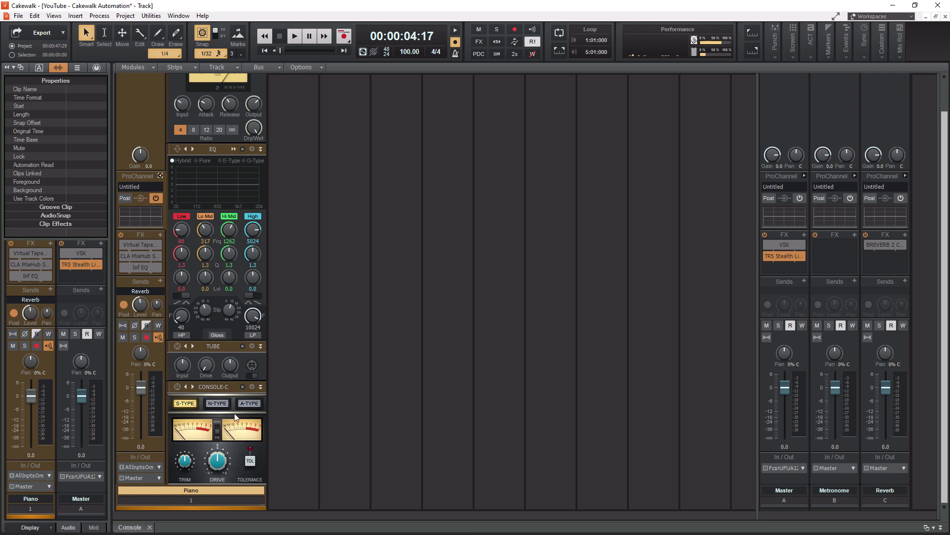
{"action": "scroll", "coordinate": [203, 292], "scroll_direction": "up", "scroll_amount": 9}
{"action": "scroll", "coordinate": [199, 262], "scroll_direction": "up", "scroll_amount": 3}
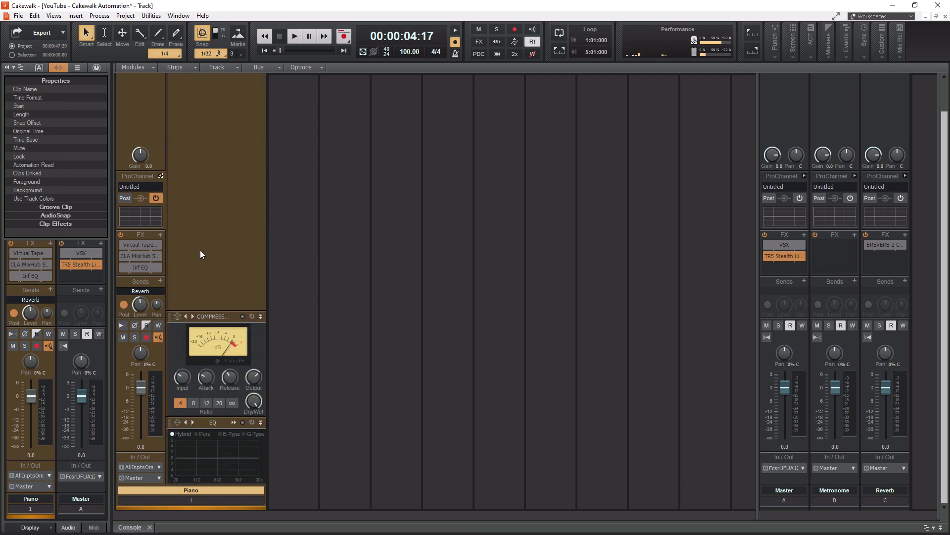
- Bring up the Insert Module list for the ProChannel rack, showing BREVERB 2, CA-2A and FX Chain
{"action": "right_click", "coordinate": [213, 196]}
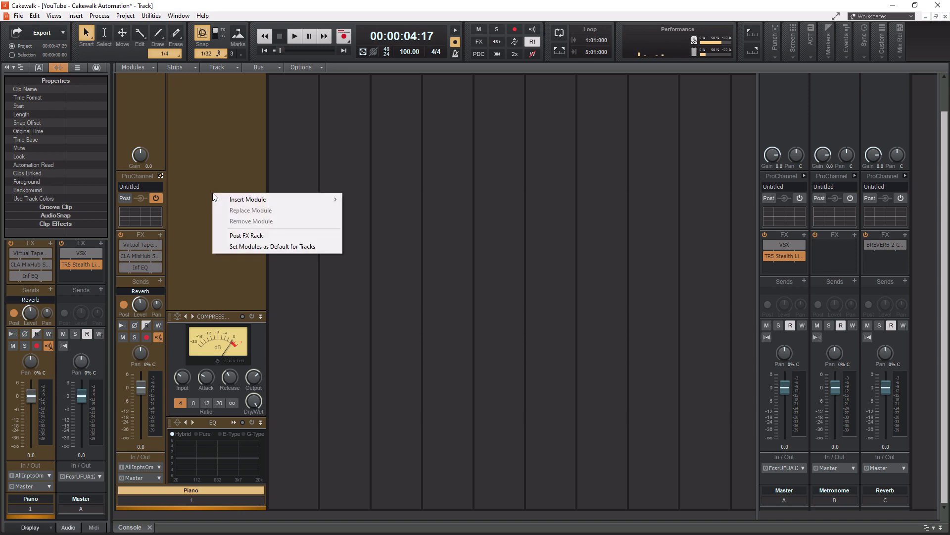
{"action": "mouse_move", "coordinate": [244, 203]}
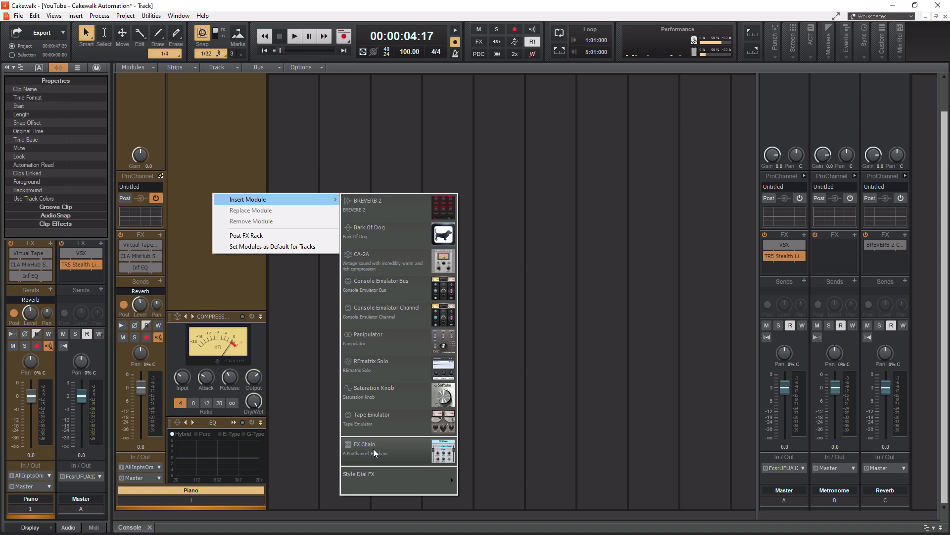
- Dismiss the module menu without adding any module to the Piano ProChannel
{"action": "mouse_move", "coordinate": [353, 483]}
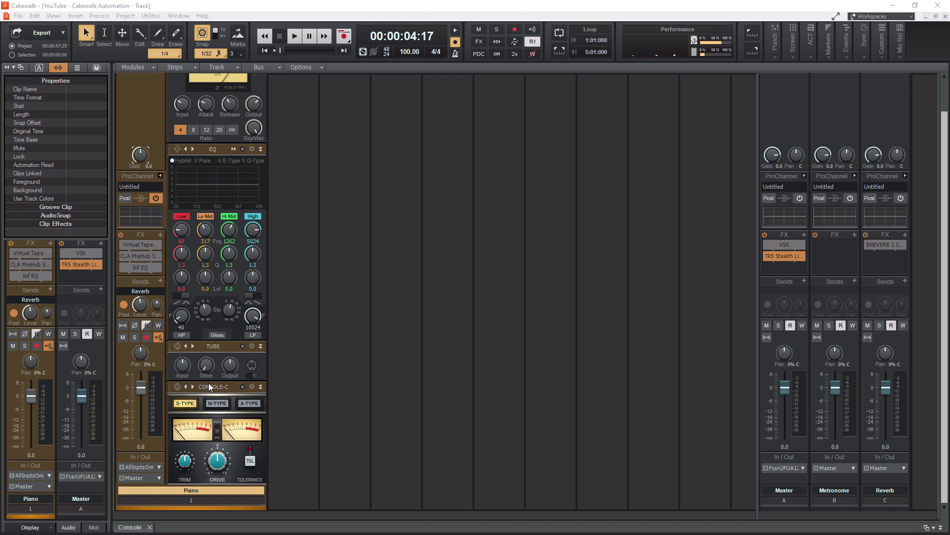
- Move the CONSOLE-C emulator module to the top of the Piano ProChannel chain
{"action": "left_click_drag", "start_coordinate": [209, 386], "coordinate": [208, 81]}
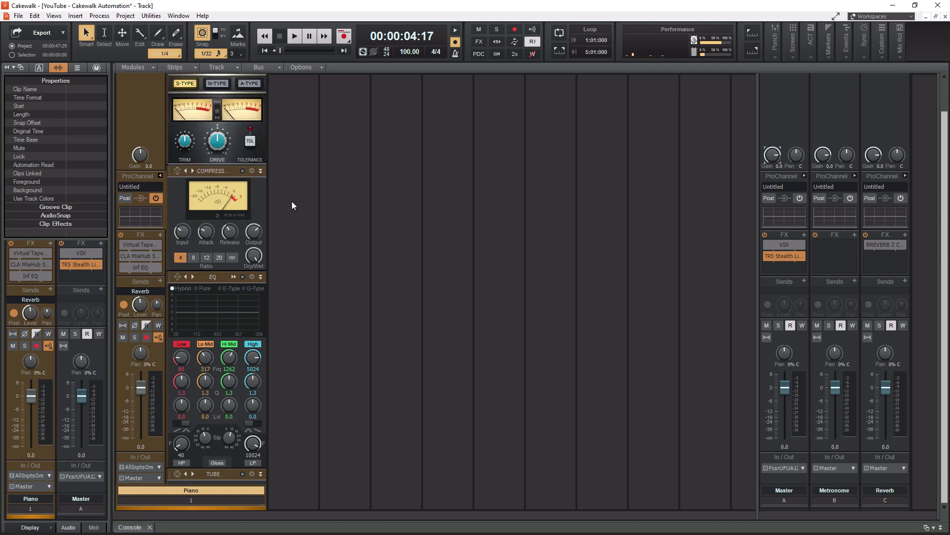
{"action": "scroll", "coordinate": [292, 206], "scroll_direction": "up", "scroll_amount": 1}
{"action": "scroll", "coordinate": [208, 188], "scroll_direction": "up", "scroll_amount": 3}
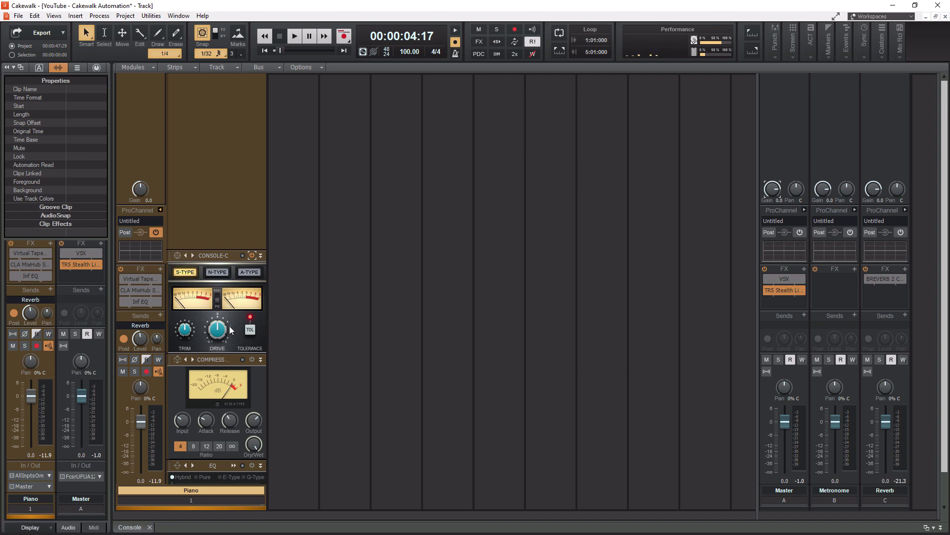
- Raise the Console emulator's Drive slightly and start playback
{"action": "left_click_drag", "start_coordinate": [218, 338], "coordinate": [217, 269]}
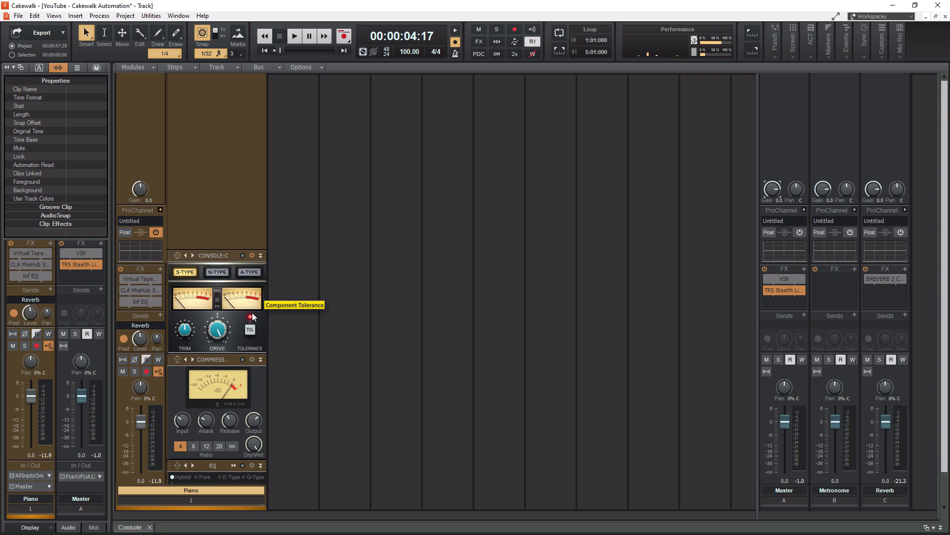
{"action": "scroll", "coordinate": [253, 316], "scroll_direction": "down", "scroll_amount": 1}
{"action": "key", "text": "space"}
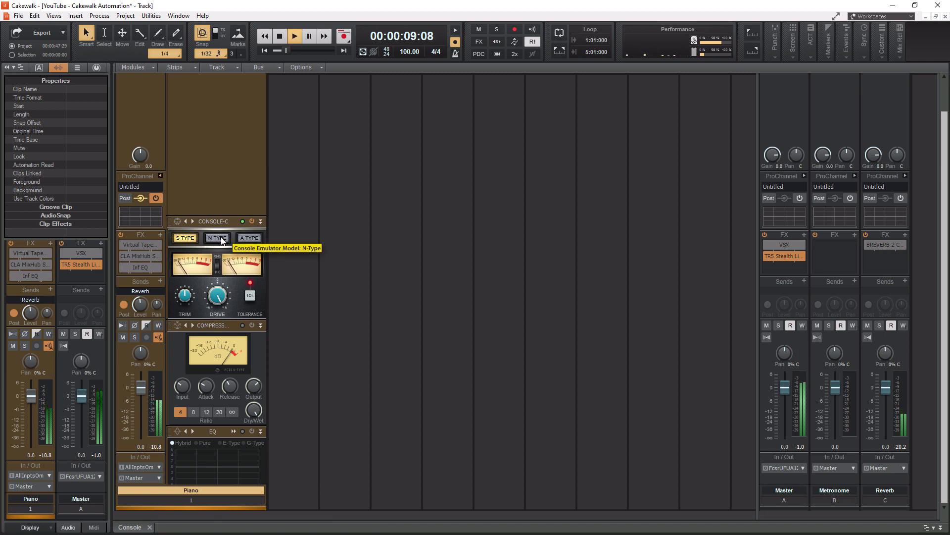
- Compare the N-Type, A-Type and S-Type console models twice, stop on S-Type, then open Insert Module
{"action": "left_click", "coordinate": [222, 239]}
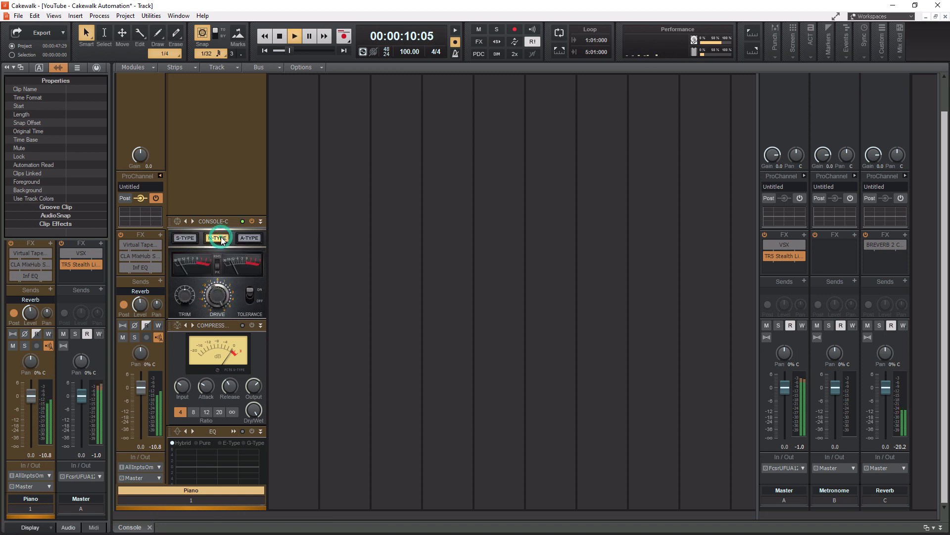
{"action": "left_click", "coordinate": [250, 238]}
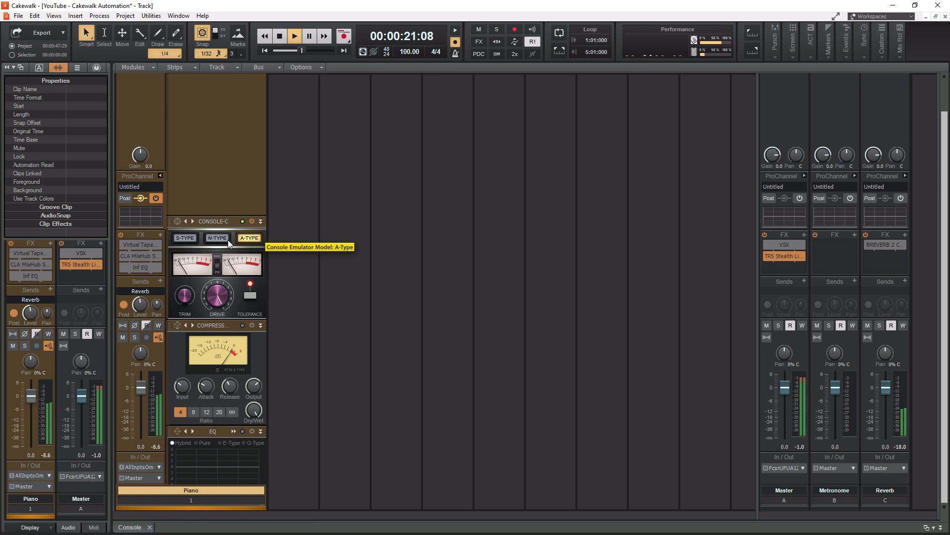
{"action": "left_click", "coordinate": [185, 238]}
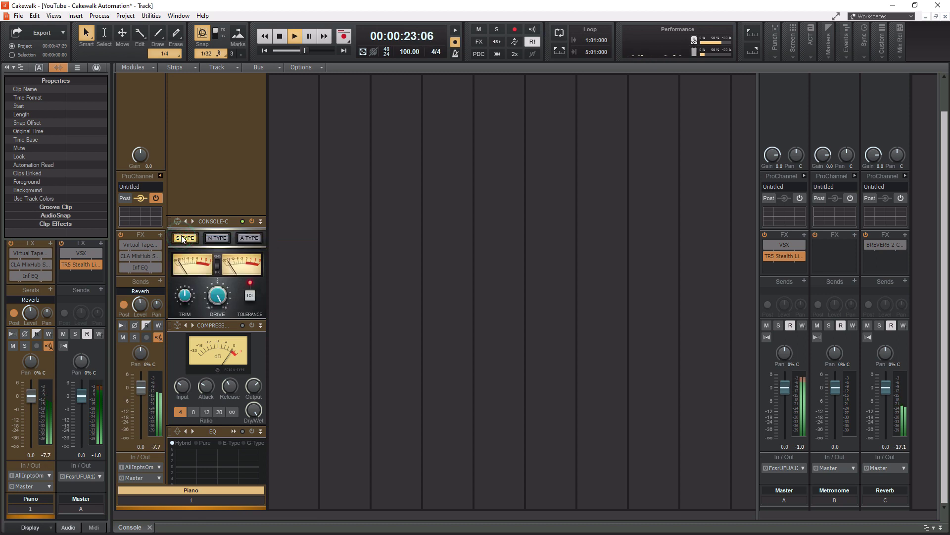
{"action": "left_click", "coordinate": [218, 238]}
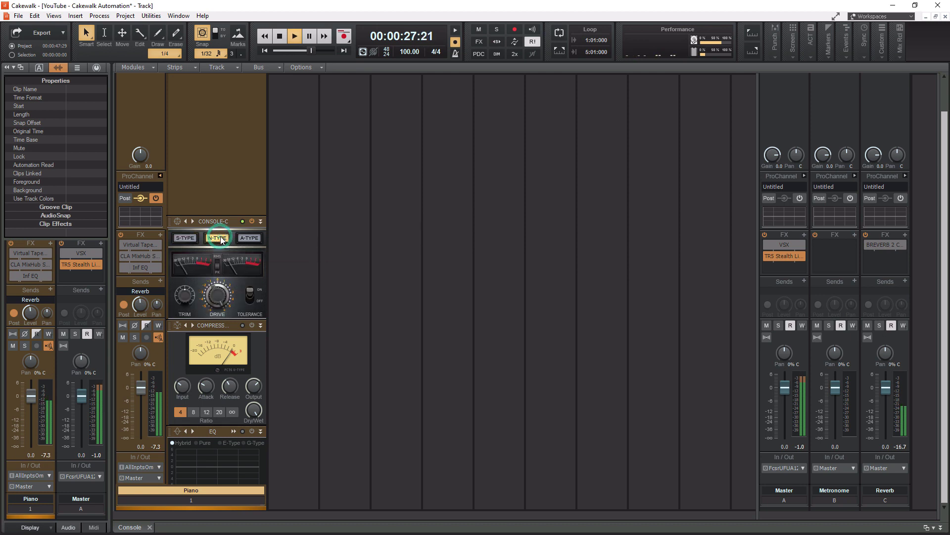
{"action": "left_click", "coordinate": [249, 238]}
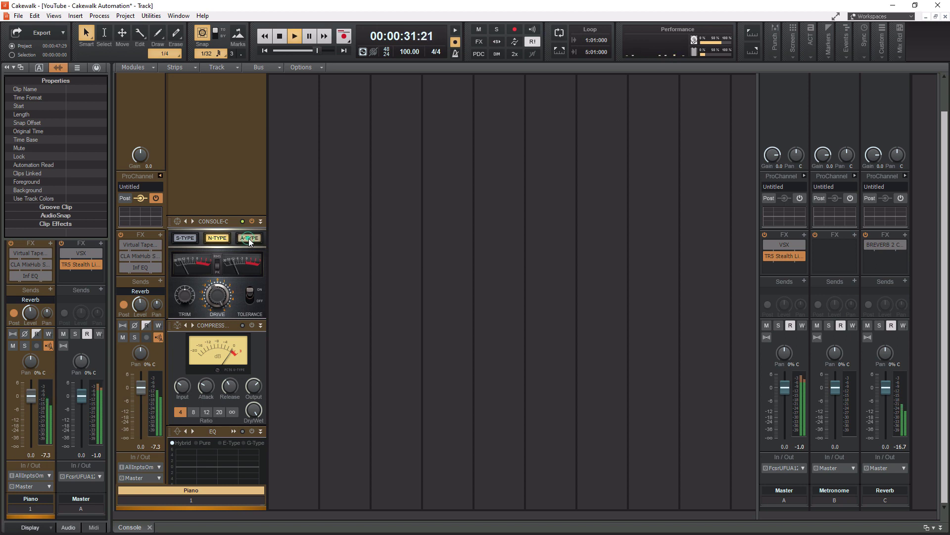
{"action": "left_click", "coordinate": [185, 239]}
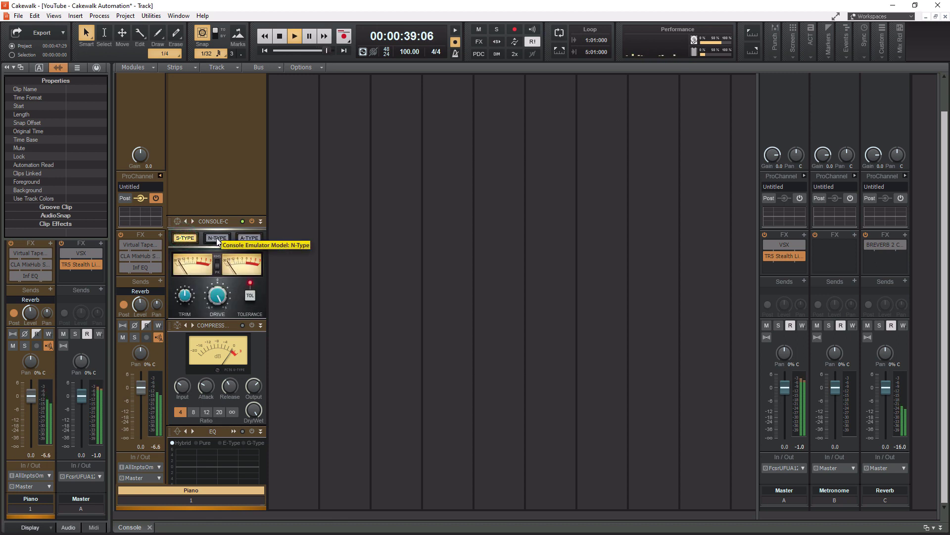
{"action": "key", "text": "space"}
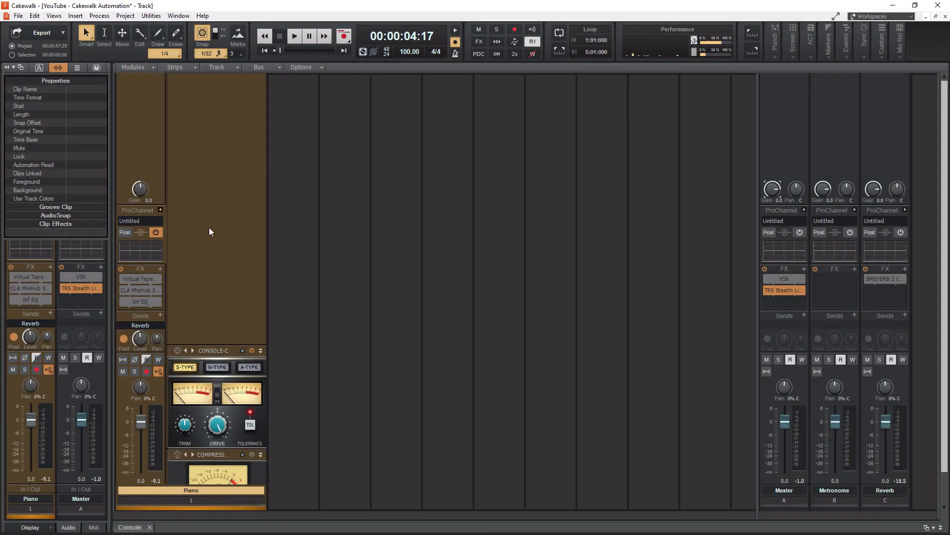
{"action": "right_click", "coordinate": [209, 227]}
{"action": "left_click", "coordinate": [238, 234]}
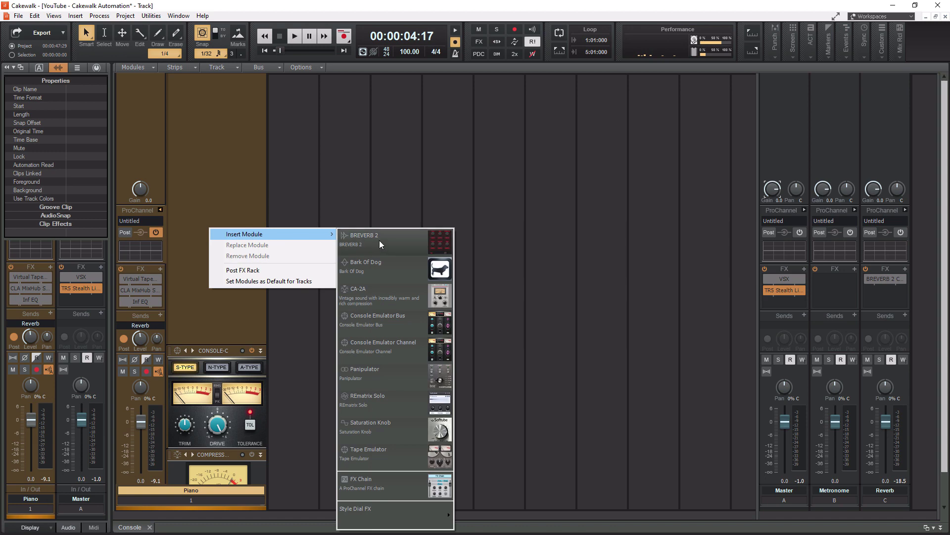
- Insert a Tape Emulator and place it above CONSOLE-C at the top of the chain
{"action": "left_click", "coordinate": [376, 456]}
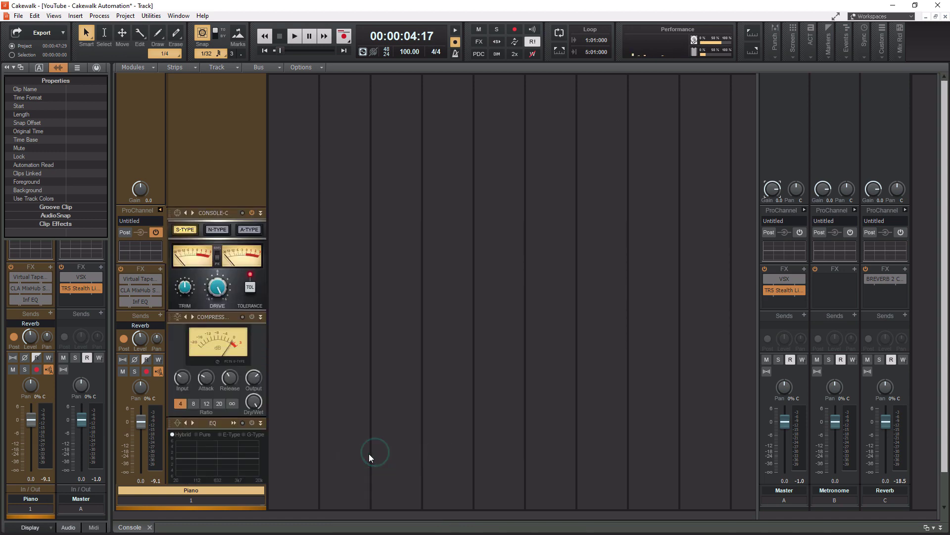
{"action": "scroll", "coordinate": [207, 283], "scroll_direction": "down", "scroll_amount": 5}
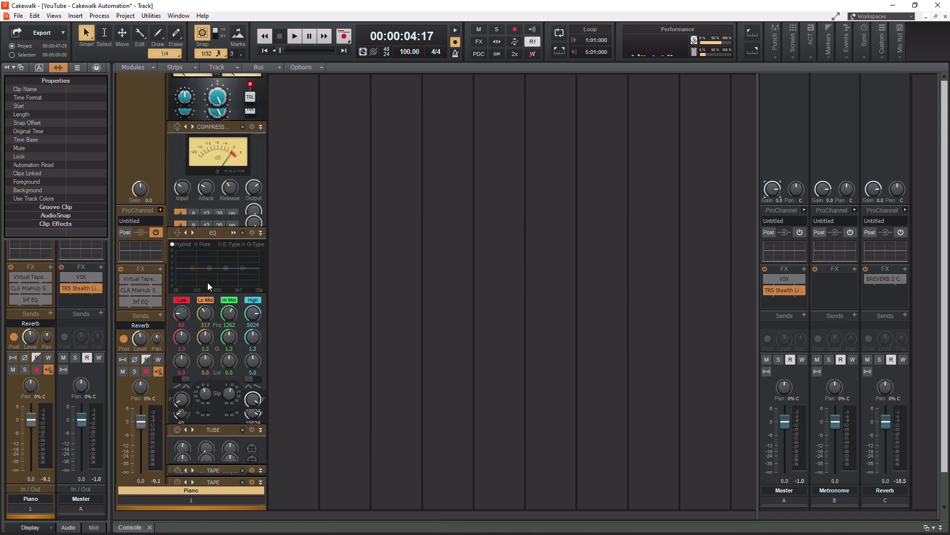
{"action": "left_click_drag", "start_coordinate": [216, 391], "coordinate": [224, 66]}
{"action": "scroll", "coordinate": [242, 198], "scroll_direction": "up", "scroll_amount": 2}
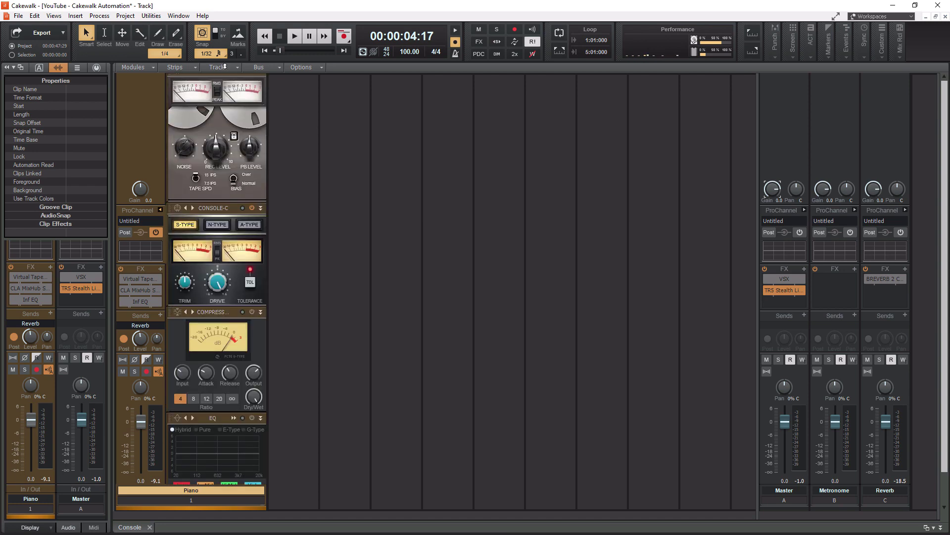
{"action": "scroll", "coordinate": [267, 267], "scroll_direction": "up", "scroll_amount": 3}
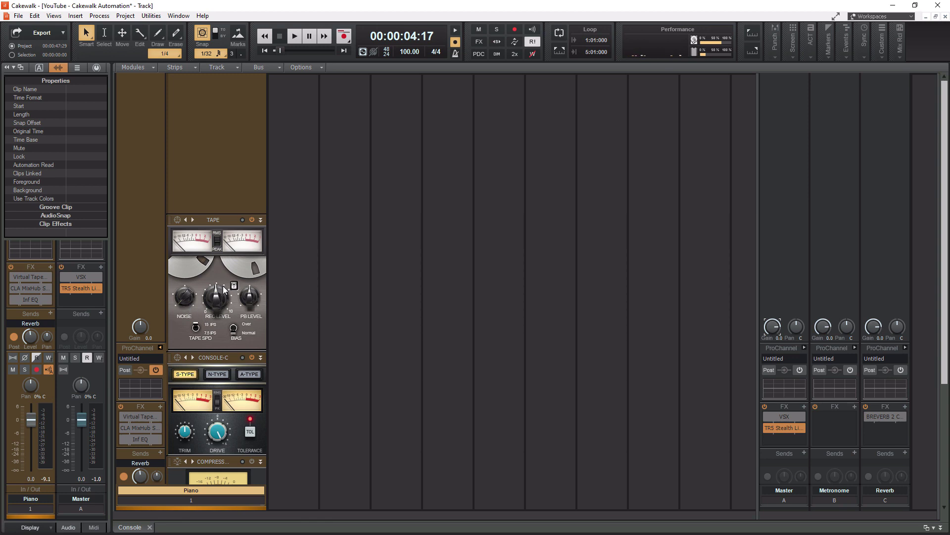
- On the Tape module, raise NOISE, link playback to record level, and raise REC LEVEL
{"action": "left_click_drag", "start_coordinate": [187, 288], "coordinate": [189, 257]}
{"action": "left_click", "coordinate": [234, 287]}
{"action": "mouse_move", "coordinate": [218, 304]}
{"action": "left_mouse_down"}
{"action": "mouse_move", "coordinate": [216, 294]}
{"action": "mouse_move", "coordinate": [217, 310]}
{"action": "left_mouse_up"}
- Play the piano, push Tape REC LEVEL higher, and compare with the Tape module bypassed and re-enabled
{"action": "key", "text": "space"}
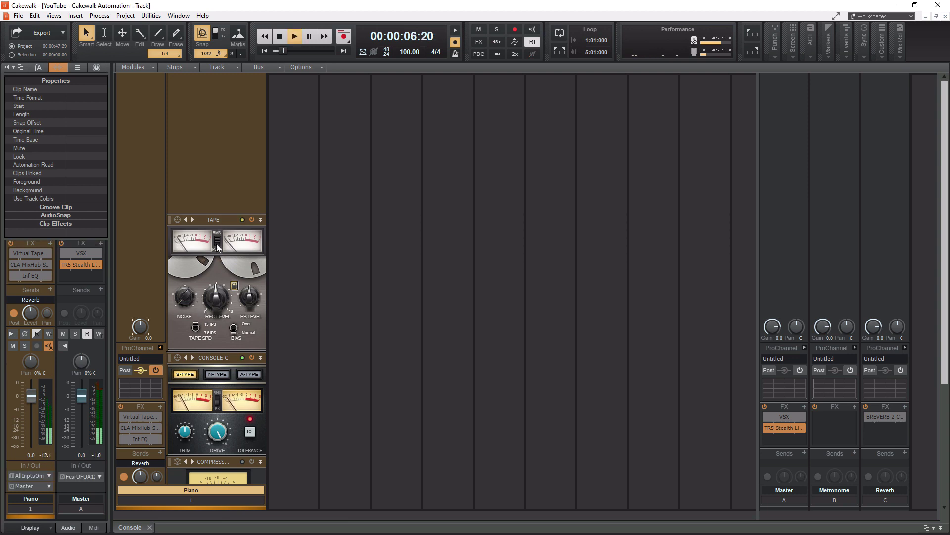
{"action": "left_click_drag", "start_coordinate": [216, 296], "coordinate": [215, 277]}
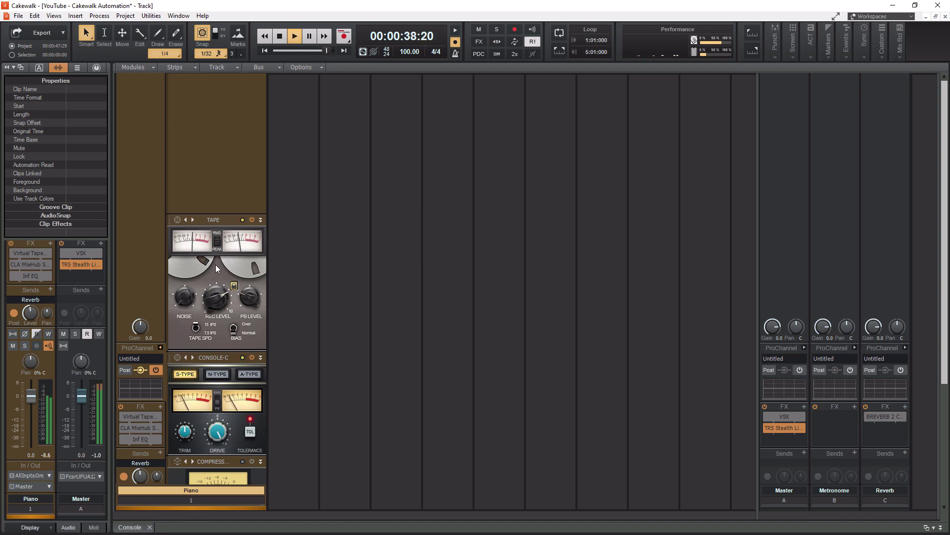
{"action": "left_click", "coordinate": [251, 220]}
{"action": "left_click", "coordinate": [251, 220]}
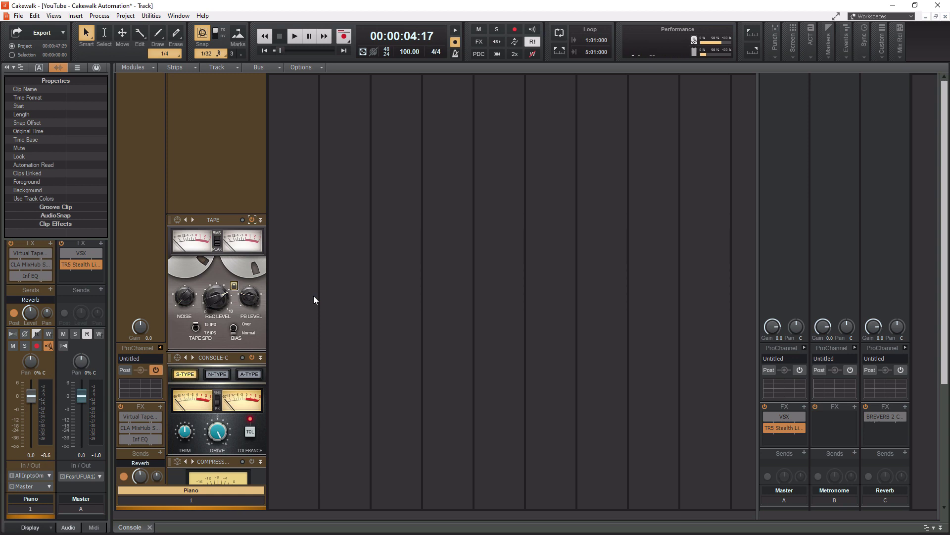
- Review the Compressor's Input, Output and Dry/Wet values, then bring up its preset list
{"action": "scroll", "coordinate": [284, 201], "scroll_direction": "down", "scroll_amount": 5}
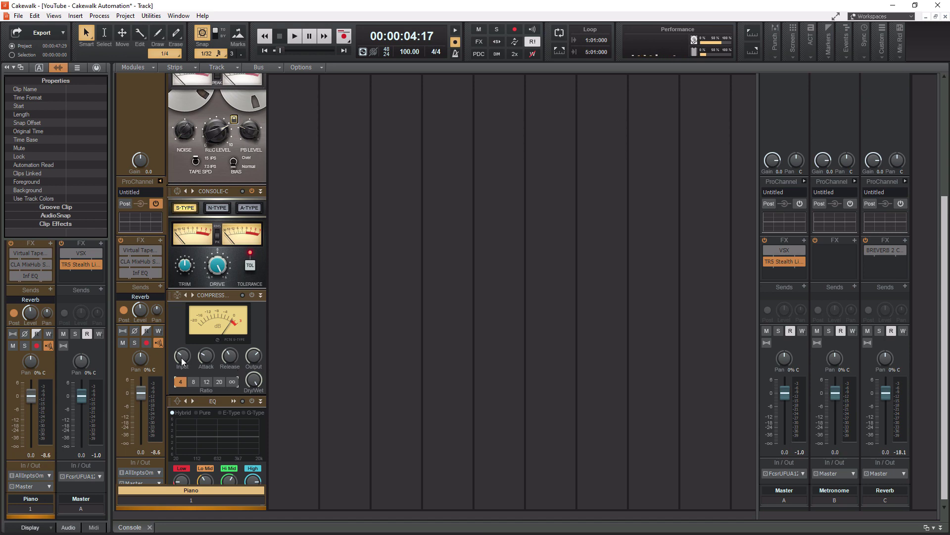
{"action": "mouse_move", "coordinate": [181, 360]}
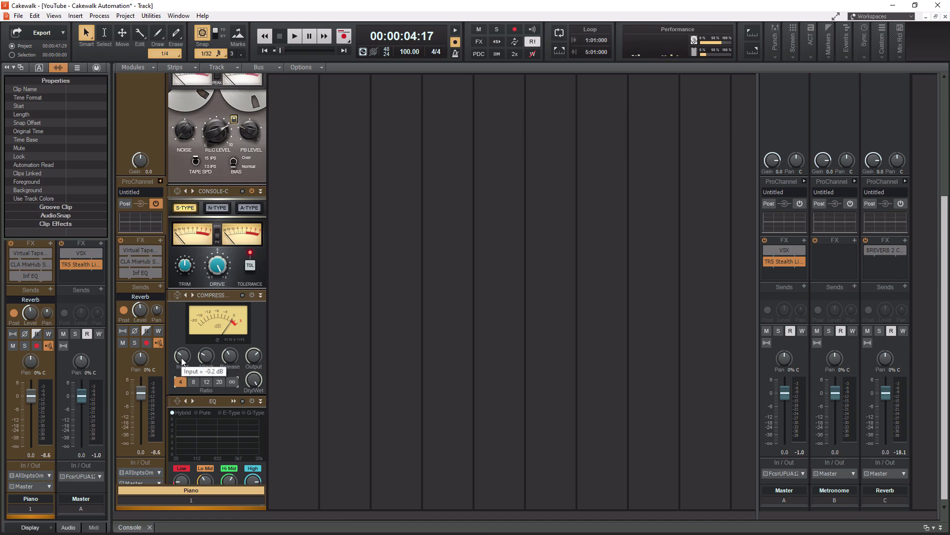
{"action": "mouse_move", "coordinate": [255, 359]}
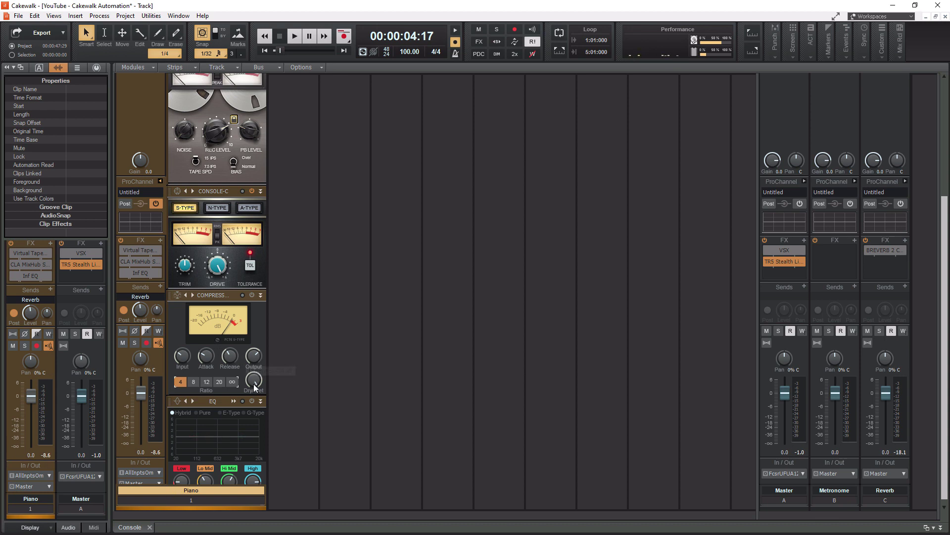
{"action": "mouse_move", "coordinate": [256, 384]}
{"action": "left_click", "coordinate": [177, 295]}
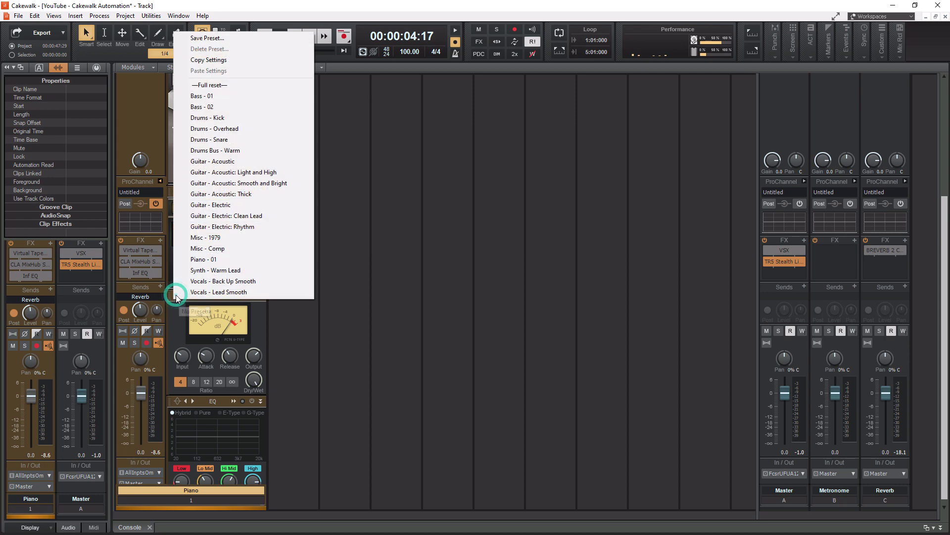
- Load the Piano - 01 preset onto the Piano compressor, giving a 4:1 ratio
{"action": "left_click", "coordinate": [211, 261]}
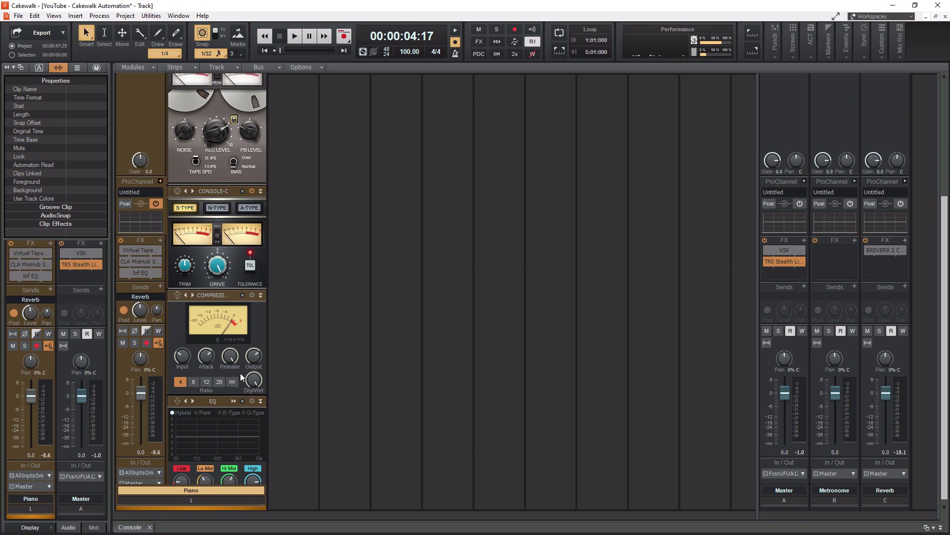
- During playback, set the compressor input to 5.7 dB, dry/wet mix to 88% and output to -2.1 dB
{"action": "key", "text": "space"}
{"action": "left_click_drag", "start_coordinate": [182, 355], "coordinate": [182, 344]}
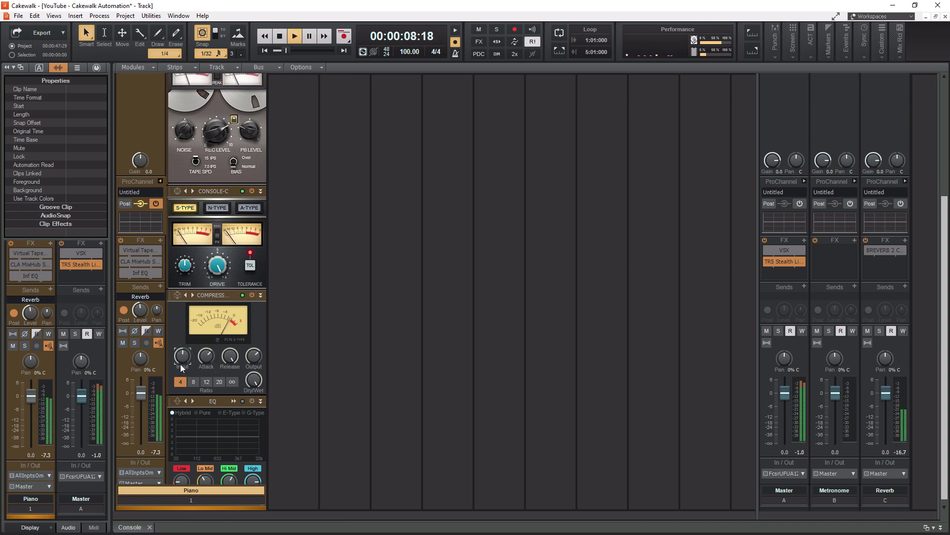
{"action": "left_click_drag", "start_coordinate": [254, 355], "coordinate": [254, 350]}
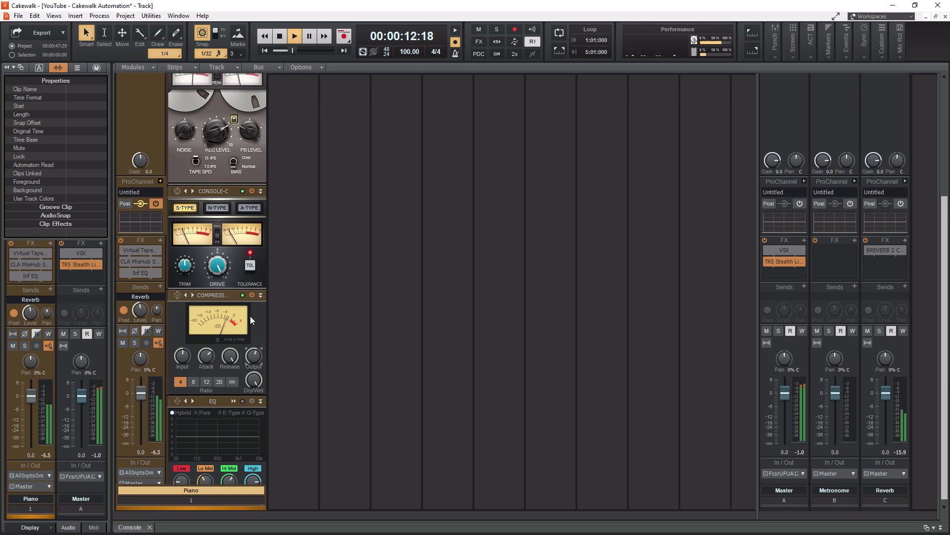
{"action": "left_click", "coordinate": [251, 295]}
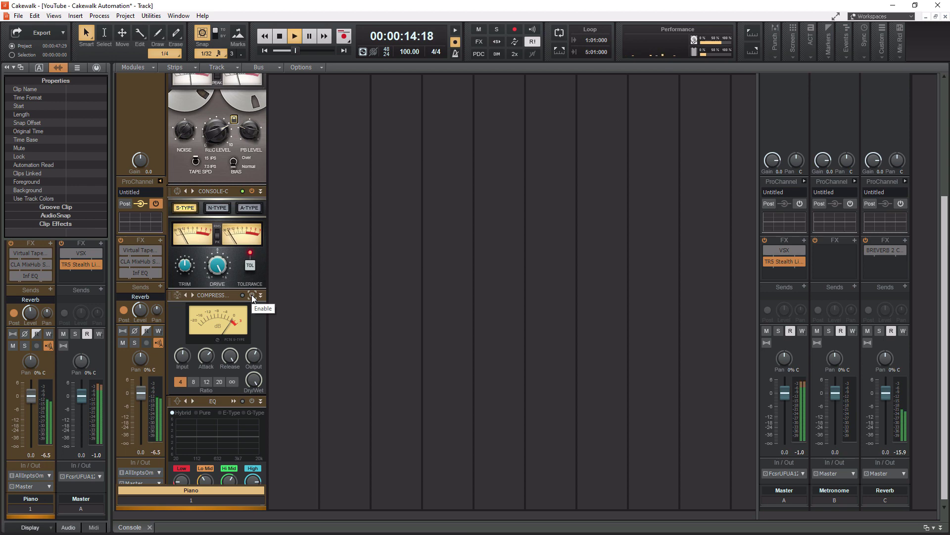
{"action": "left_click", "coordinate": [252, 295]}
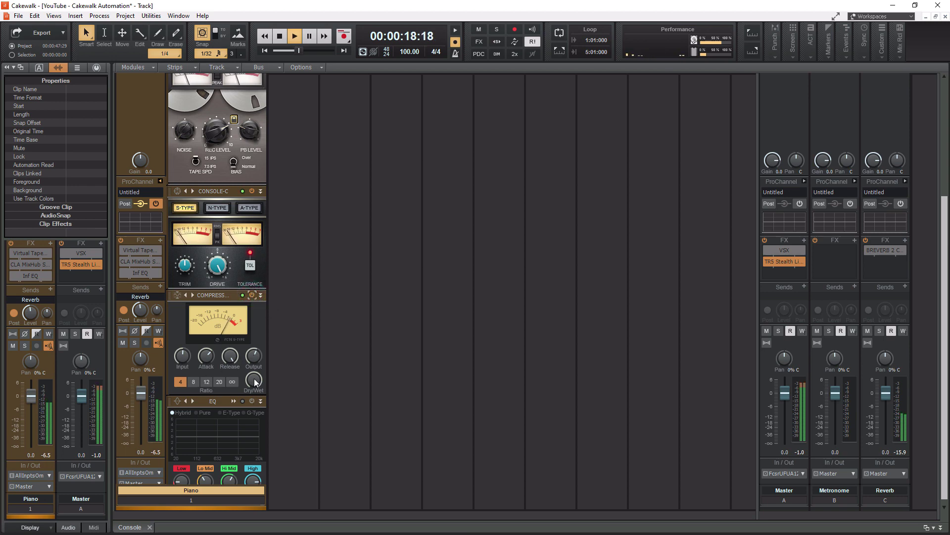
{"action": "left_click_drag", "start_coordinate": [254, 379], "coordinate": [254, 367]}
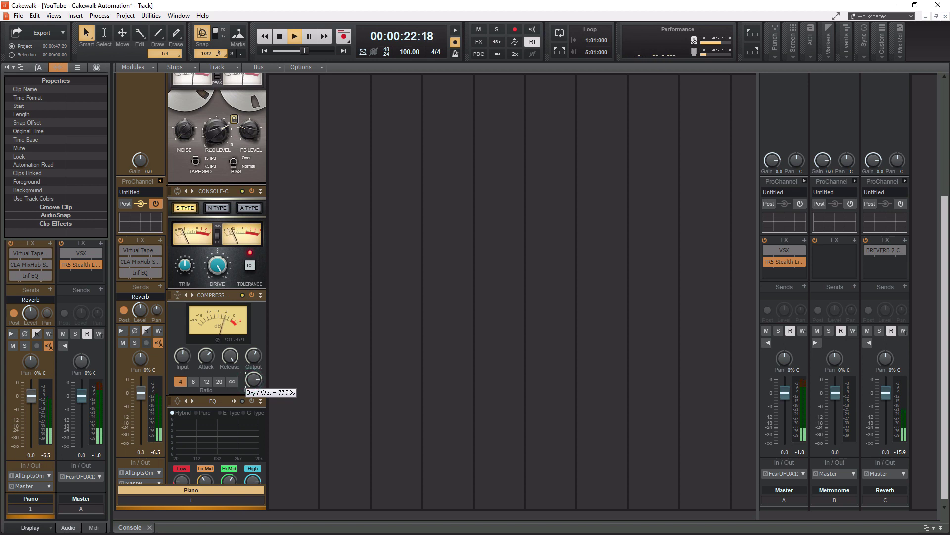
{"action": "left_click_drag", "start_coordinate": [182, 357], "coordinate": [182, 365]}
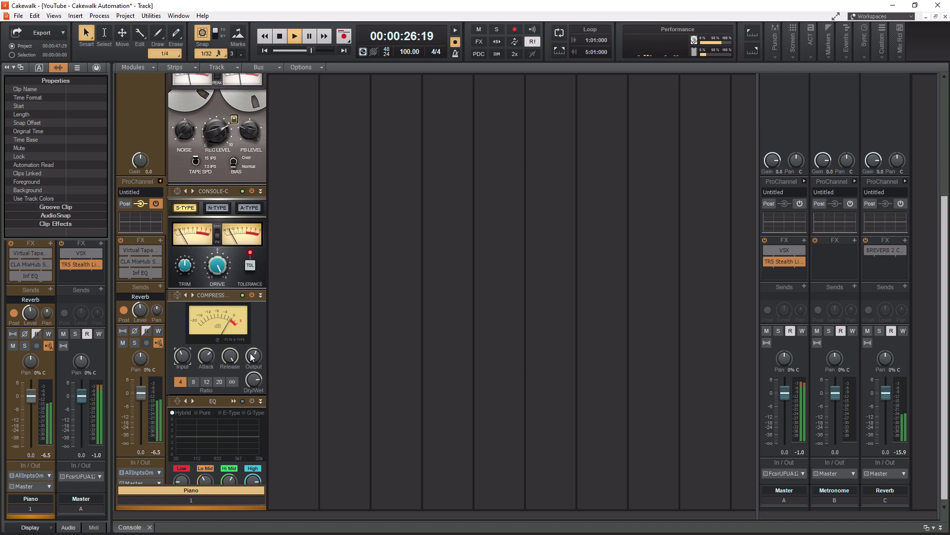
{"action": "left_click_drag", "start_coordinate": [254, 355], "coordinate": [253, 357]}
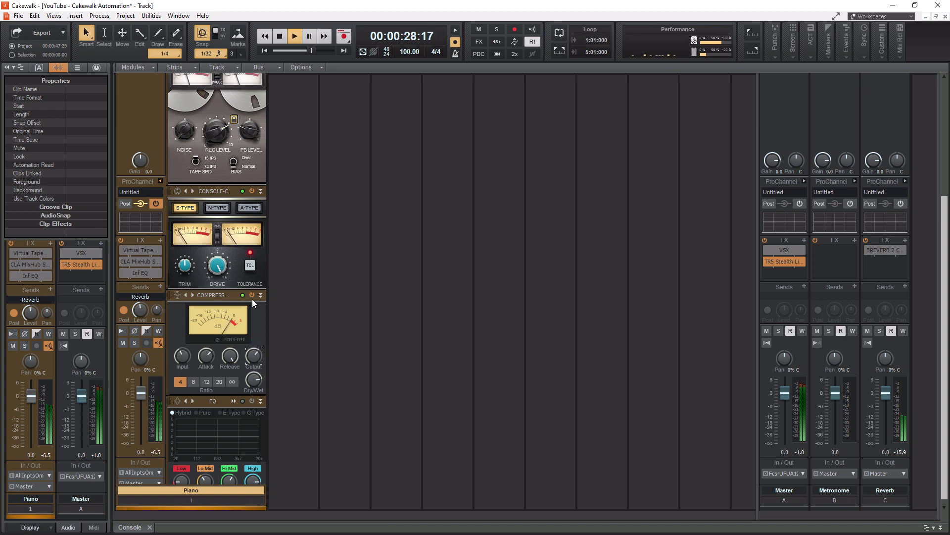
- A/B the compressor against the uncompressed piano several times, leave it on, and stop playback
{"action": "left_click", "coordinate": [252, 295]}
{"action": "left_click", "coordinate": [252, 295]}
{"action": "mouse_move", "coordinate": [251, 386]}
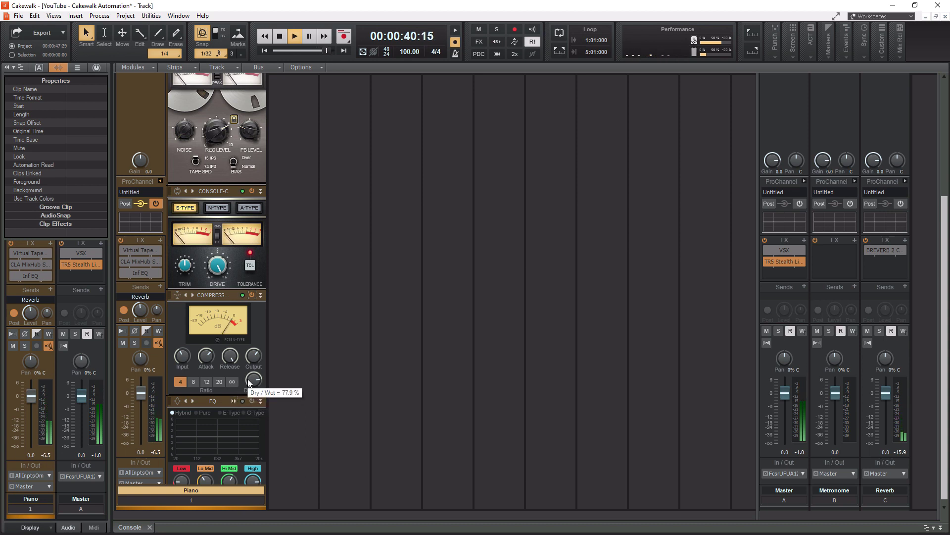
{"action": "left_click", "coordinate": [251, 295]}
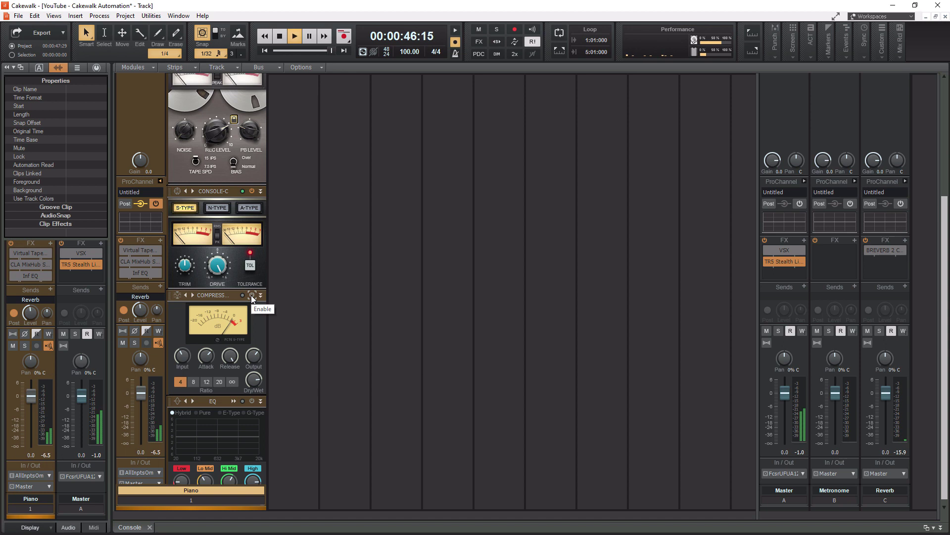
{"action": "left_click", "coordinate": [251, 295]}
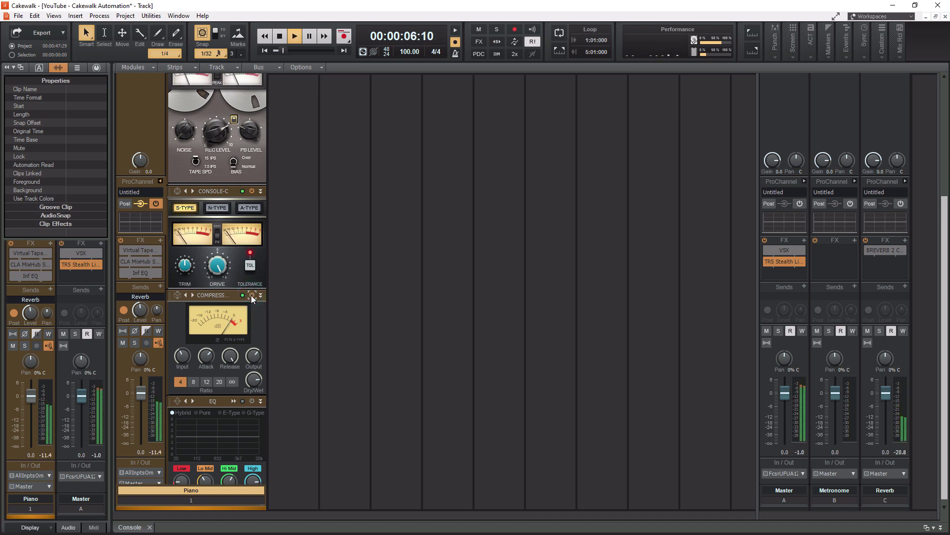
{"action": "left_click", "coordinate": [251, 295]}
{"action": "left_click", "coordinate": [252, 295]}
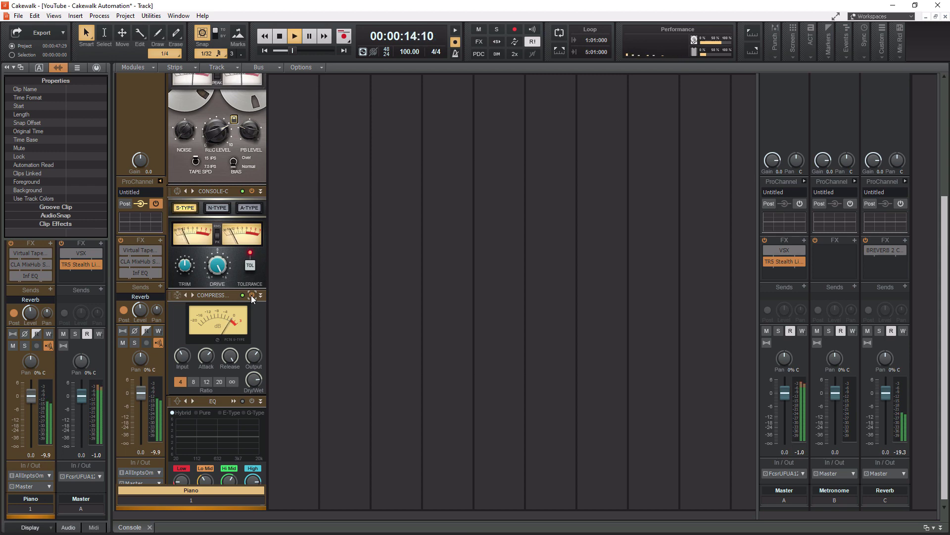
{"action": "left_click", "coordinate": [251, 296]}
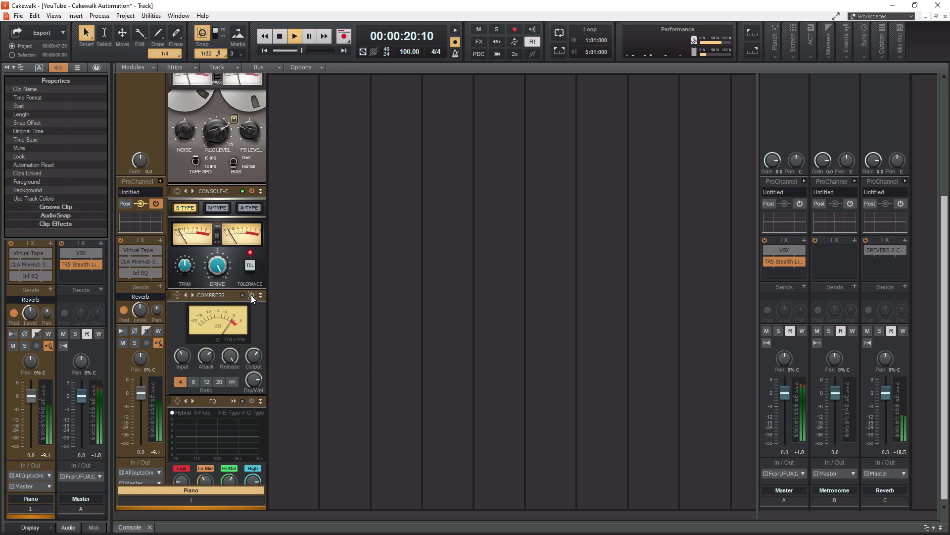
{"action": "left_click", "coordinate": [252, 295]}
{"action": "left_click", "coordinate": [251, 295]}
{"action": "left_click", "coordinate": [252, 296]}
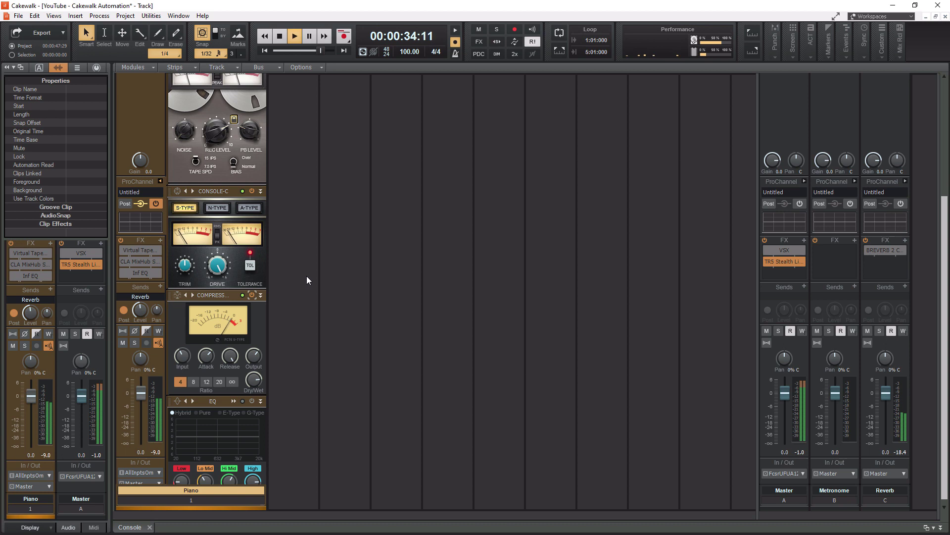
{"action": "key", "text": "space"}
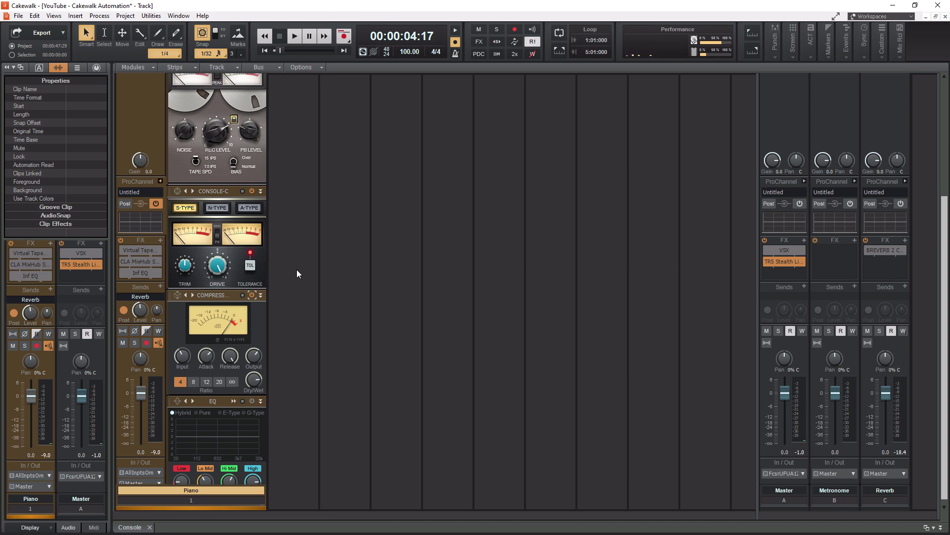
- Scroll down to the Piano EQ and read its 40 Hz high-pass, 18024 Hz low-pass and Q 1.3 bands
{"action": "scroll", "coordinate": [327, 286], "scroll_direction": "down", "scroll_amount": 1}
{"action": "mouse_move", "coordinate": [251, 418]}
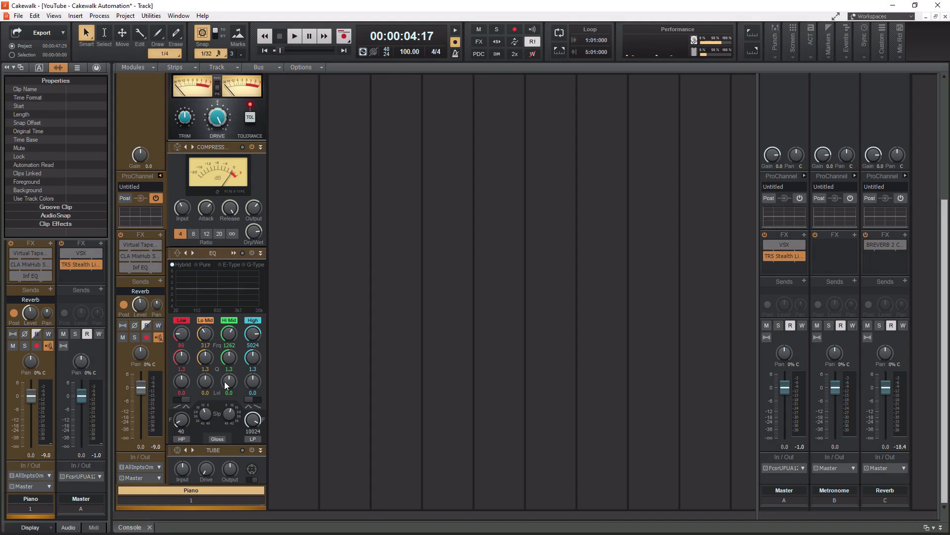
{"action": "mouse_move", "coordinate": [213, 284]}
{"action": "mouse_move", "coordinate": [252, 424]}
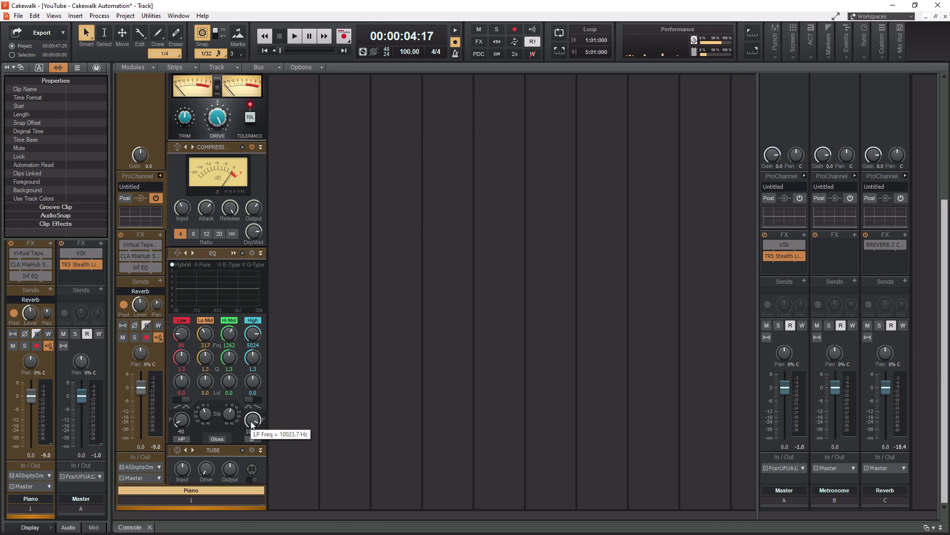
{"action": "mouse_move", "coordinate": [206, 421]}
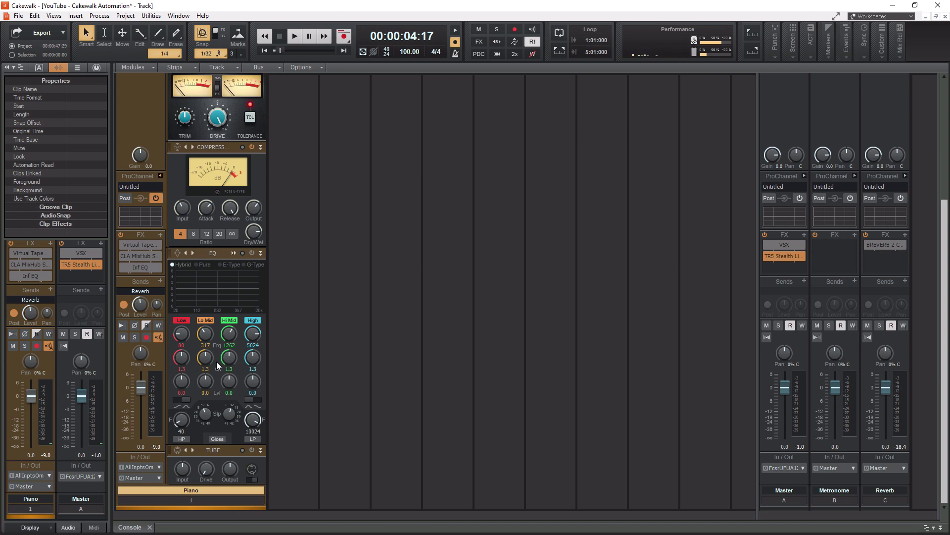
- Apply the Keys - Piano: Classical Grand EQ preset and start playback to hear it
{"action": "mouse_move", "coordinate": [207, 285]}
{"action": "left_click", "coordinate": [176, 253]}
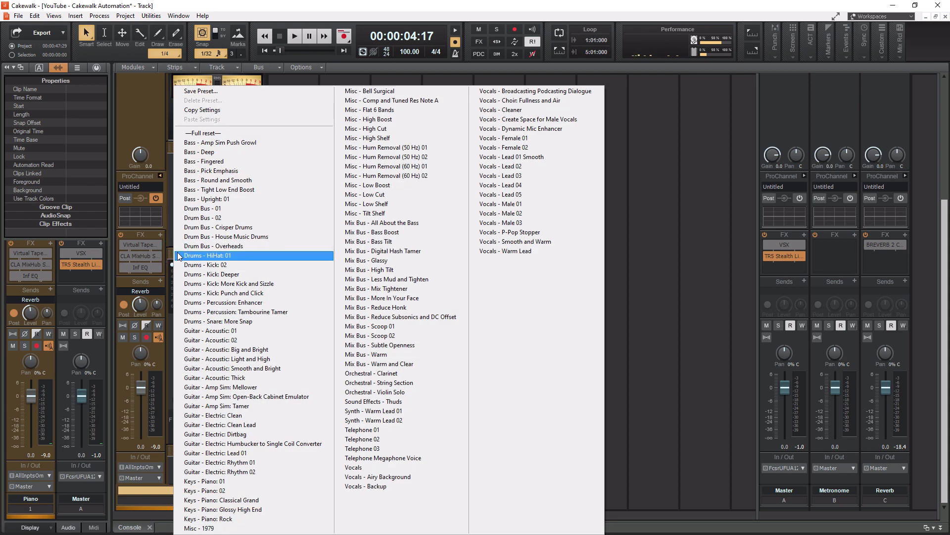
{"action": "left_click", "coordinate": [229, 500]}
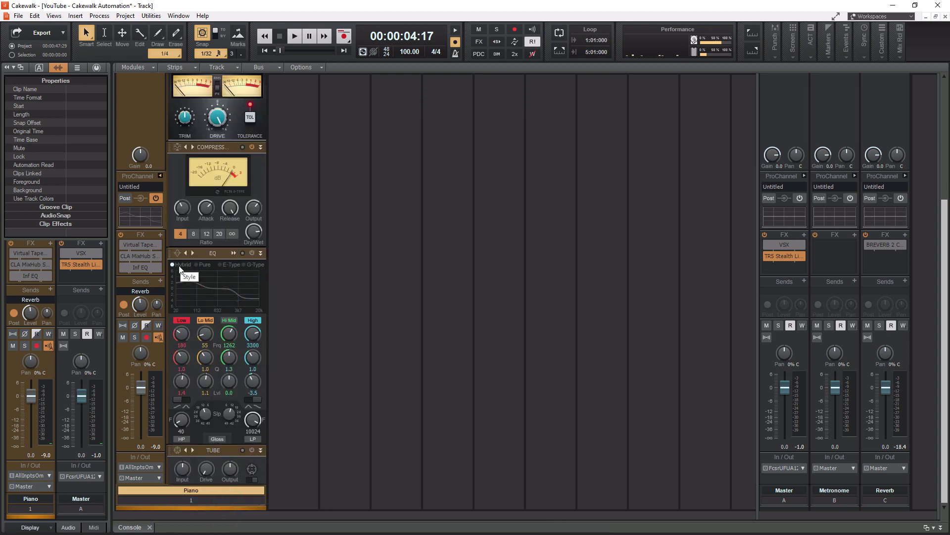
{"action": "mouse_move", "coordinate": [202, 296]}
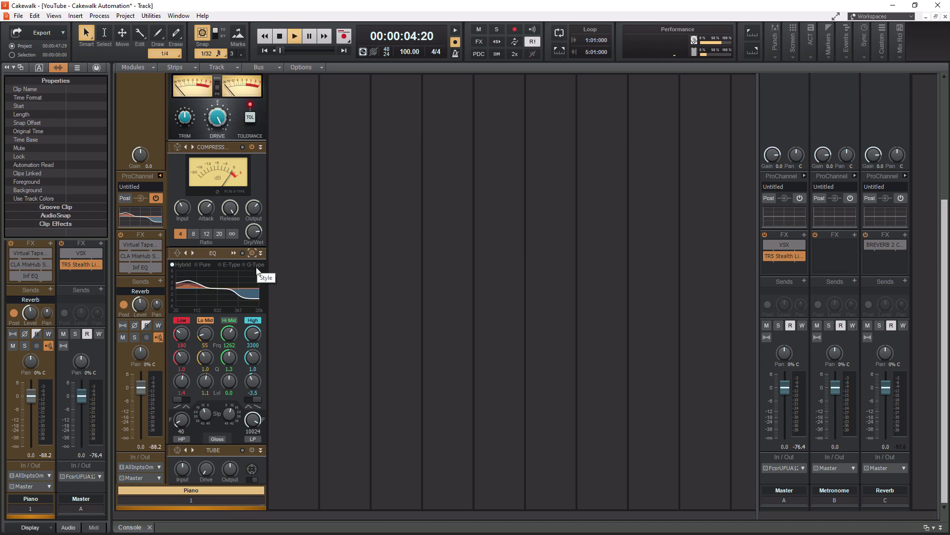
{"action": "key", "text": "space"}
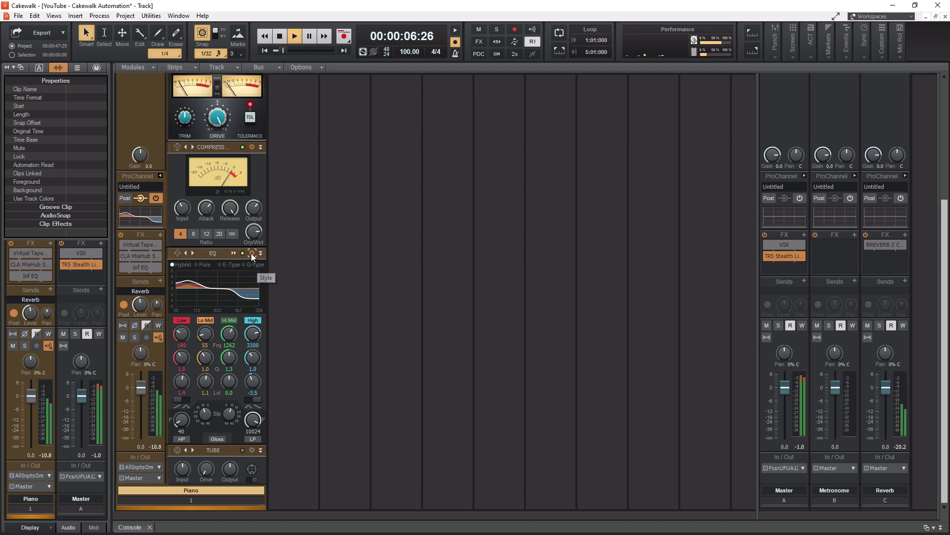
- Toggle the Classical Grand EQ off and on twice while playing, leave it enabled, then stop
{"action": "left_click", "coordinate": [252, 254]}
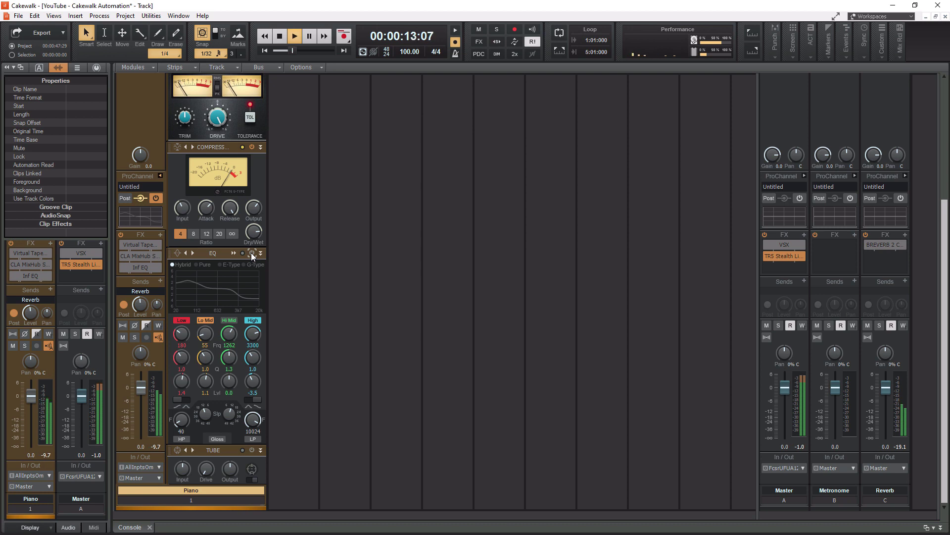
{"action": "left_click", "coordinate": [251, 254]}
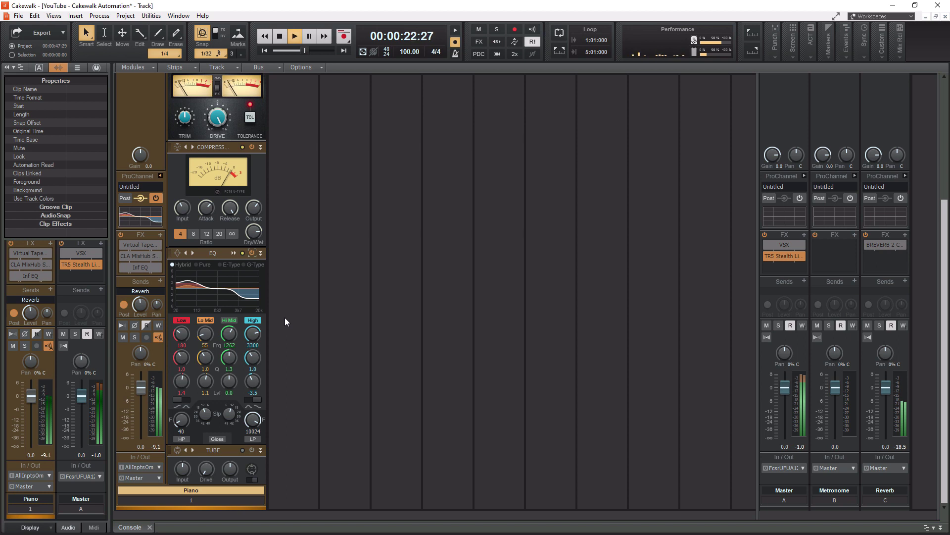
{"action": "left_click", "coordinate": [252, 253]}
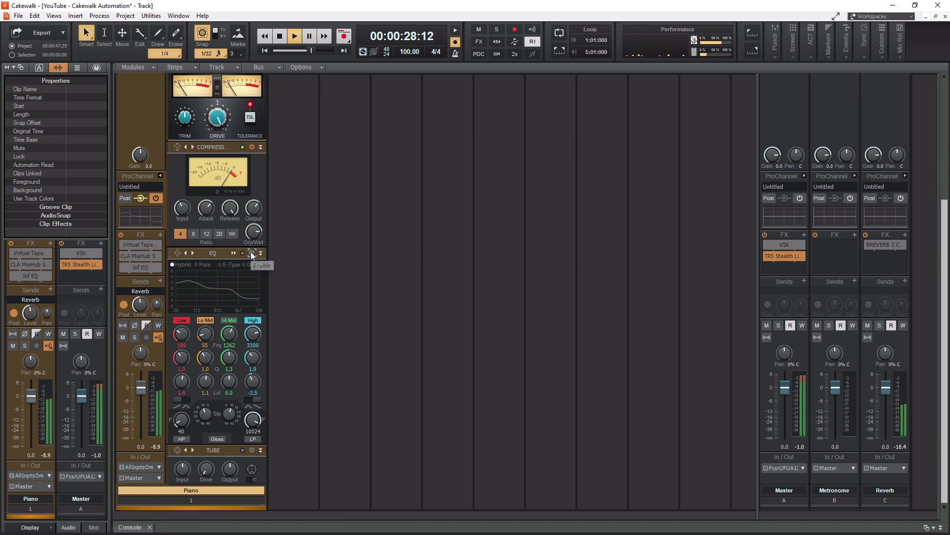
{"action": "left_click", "coordinate": [252, 253]}
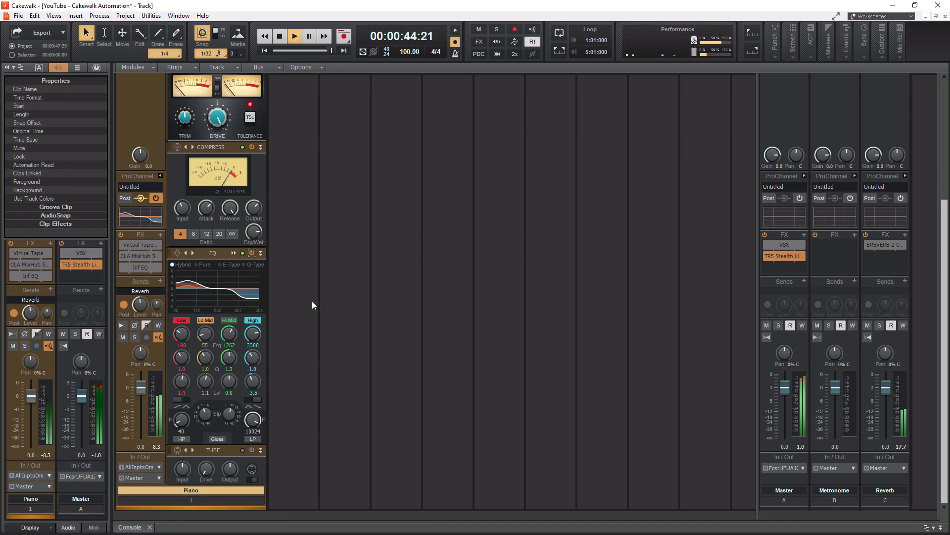
{"action": "key", "text": "space"}
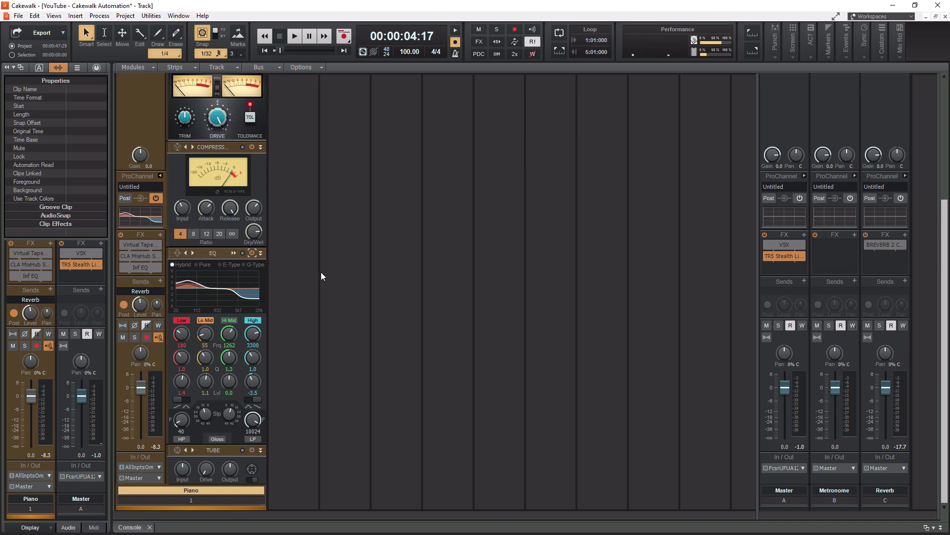
- Scroll the Piano ProChannel to show Tape, S-Type console, 4:1 compressor and Classical Grand EQ, with Tape on top
{"action": "scroll", "coordinate": [321, 275], "scroll_direction": "up", "scroll_amount": 5}
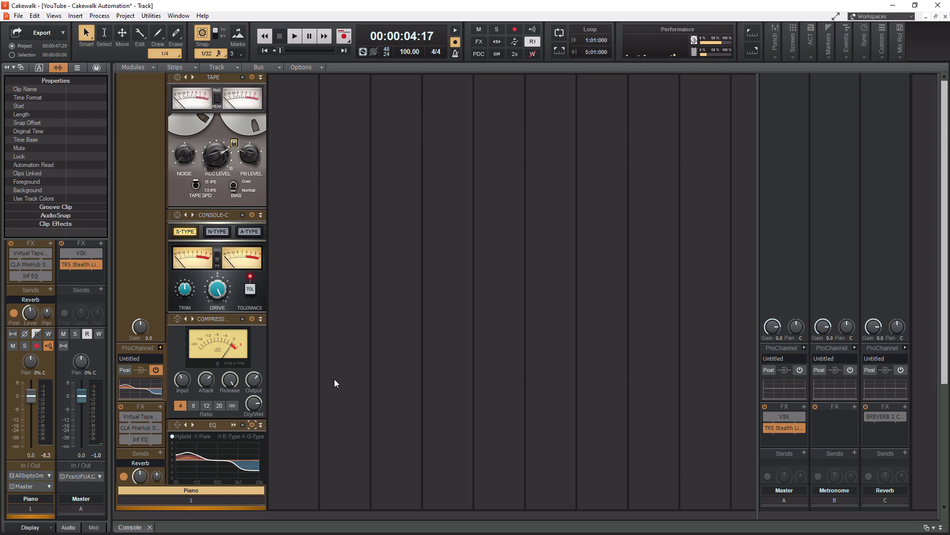
{"action": "scroll", "coordinate": [336, 376], "scroll_direction": "down", "scroll_amount": 5}
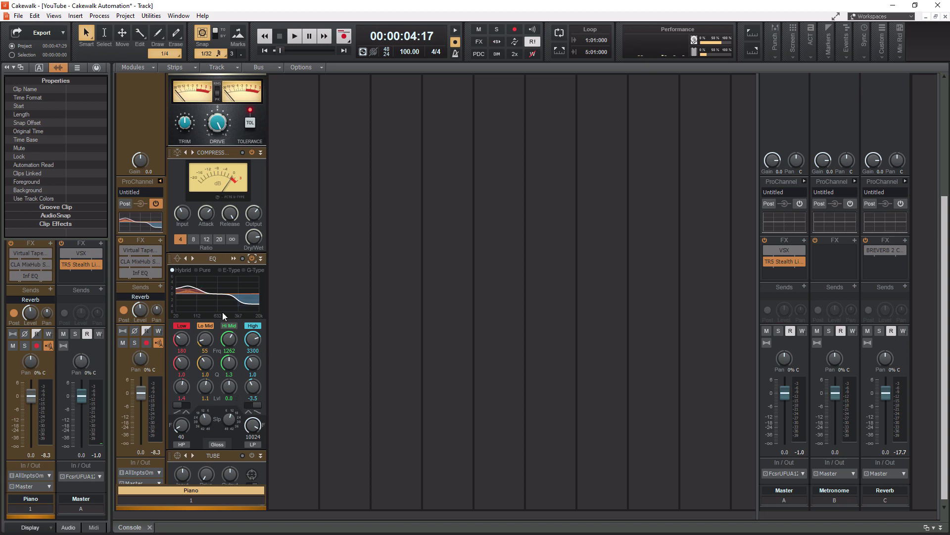
{"action": "scroll", "coordinate": [247, 317], "scroll_direction": "up", "scroll_amount": 4}
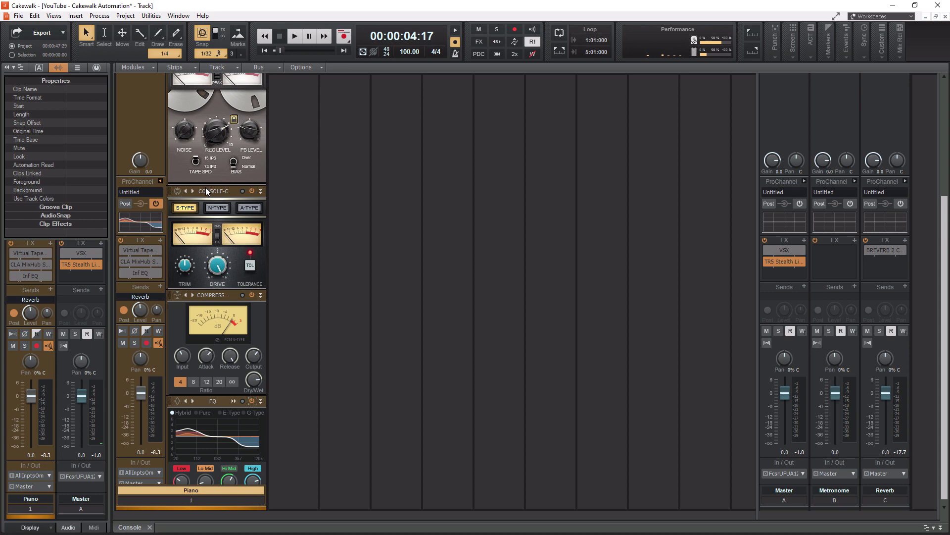